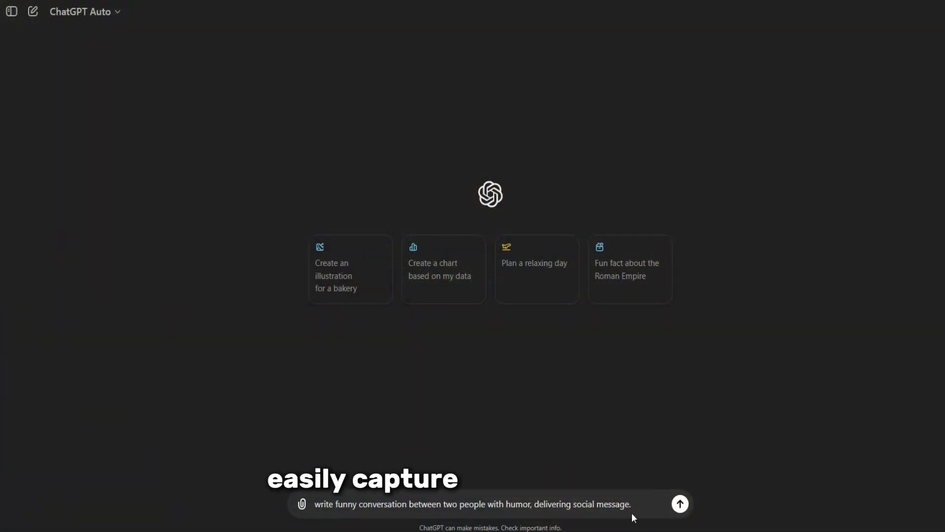
Send ChatGPT the request for a humorous two-person dialogue script.
key("Return")
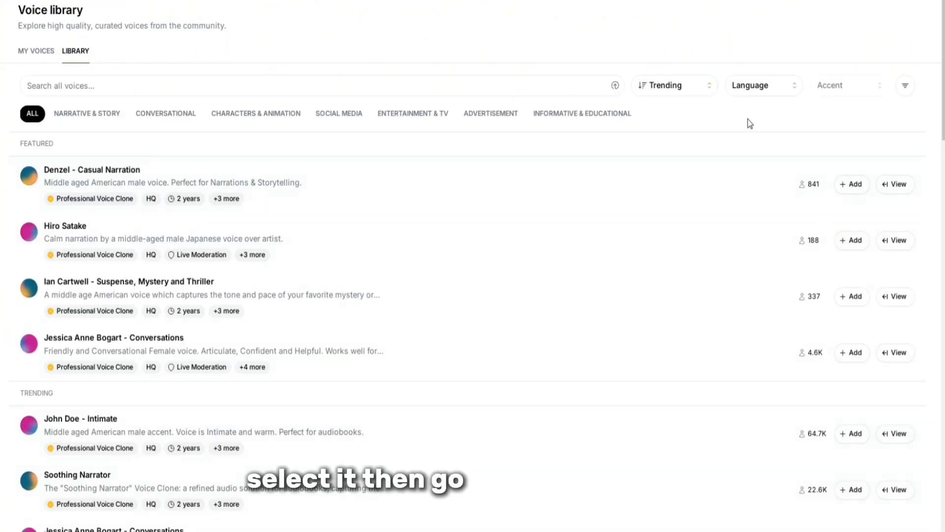
scroll(639, 220, "down", 2)
scroll(627, 243, "down", 2)
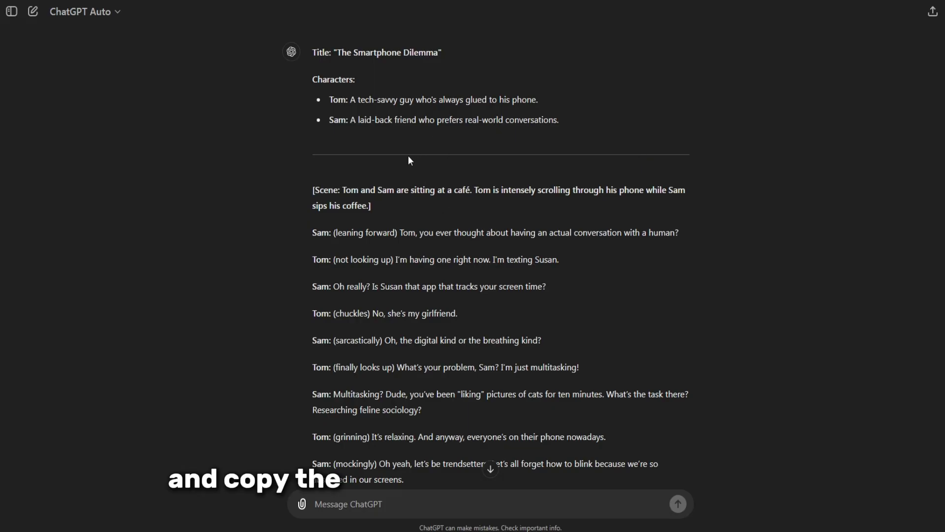
scroll(603, 173, "down", 2)
scroll(641, 173, "down", 2)
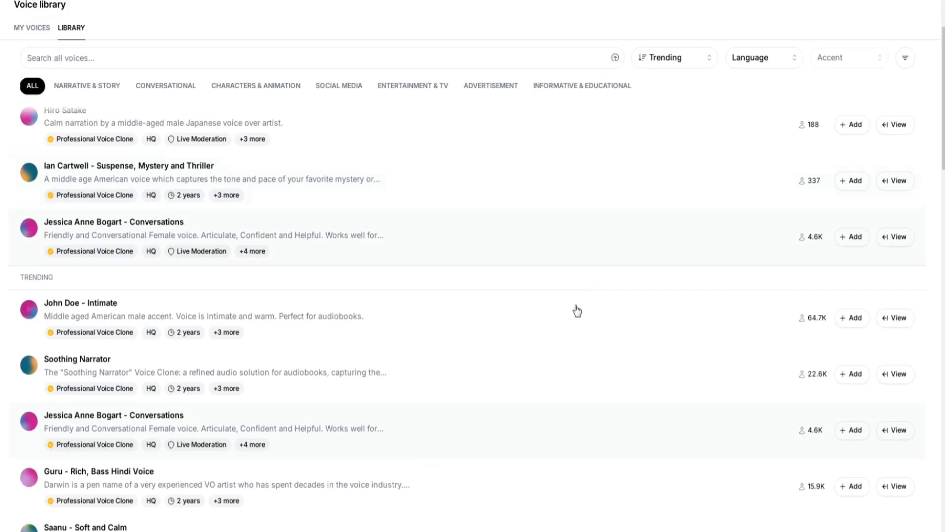
scroll(569, 312, "up", 2)
scroll(578, 205, "up", 1)
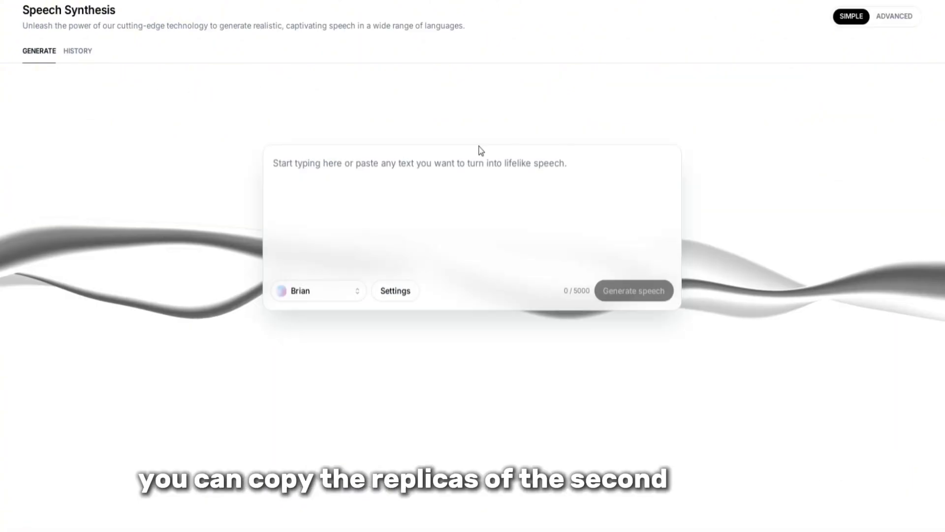
Paste one character's script lines into ElevenLabs Speech Synthesis.
type("Tom, you ever thought about having an actual conversation with a human?  Oh really? Is Susan that app that tracks your screen time?  Oh, the digital kind or the breathing kind?  Multitasking? Dude, you’ve been \"liking\" pictures of cats for ten minutes. What’s the task there? Researching feline sociology?")
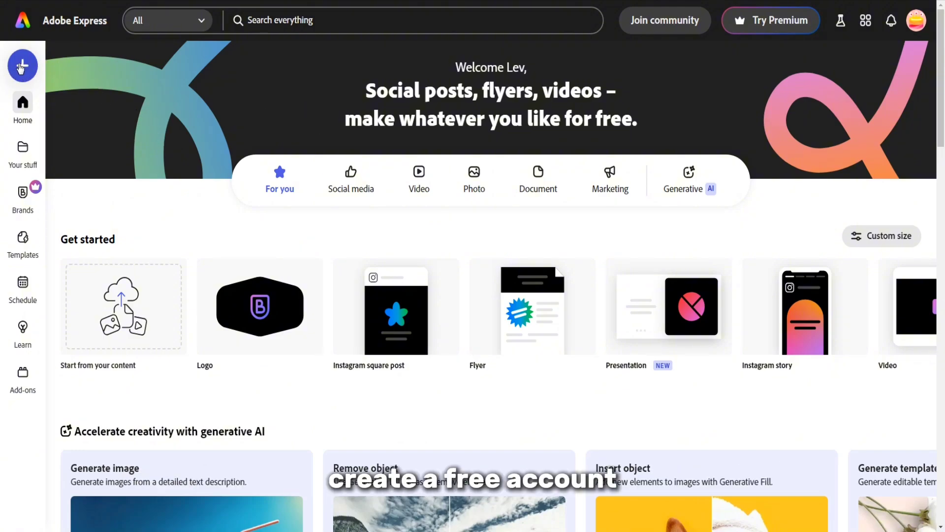
Bring up the Quick actions list from Adobe Express's + create menu.
left_click(24, 70)
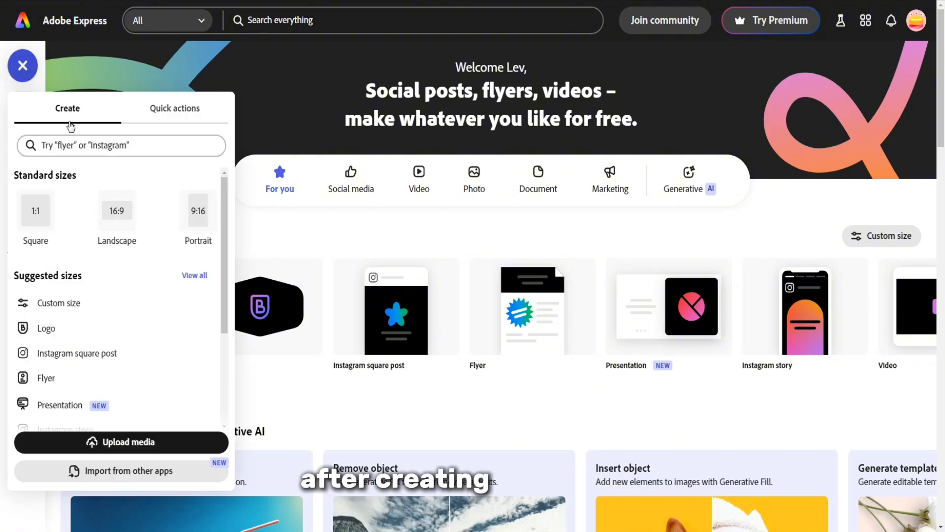
left_click(157, 121)
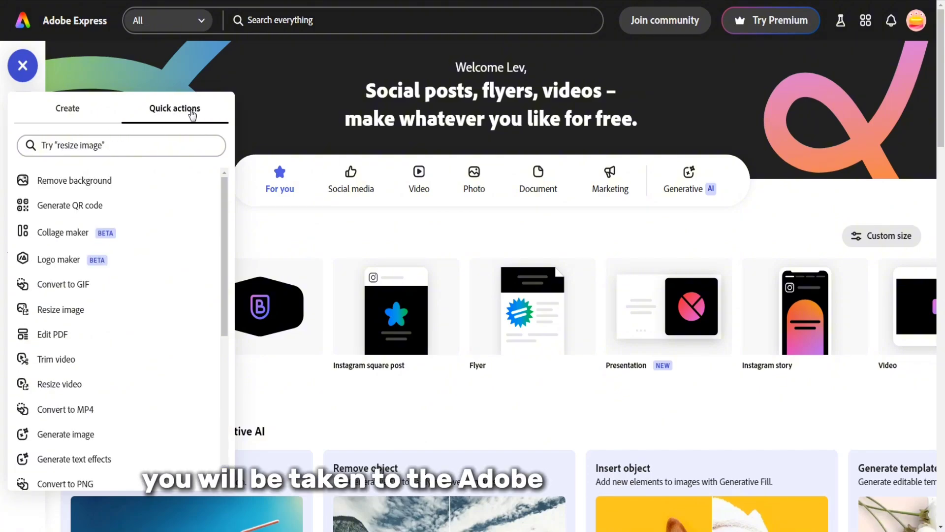
scroll(221, 221, "down", 2)
scroll(227, 236, "down", 3)
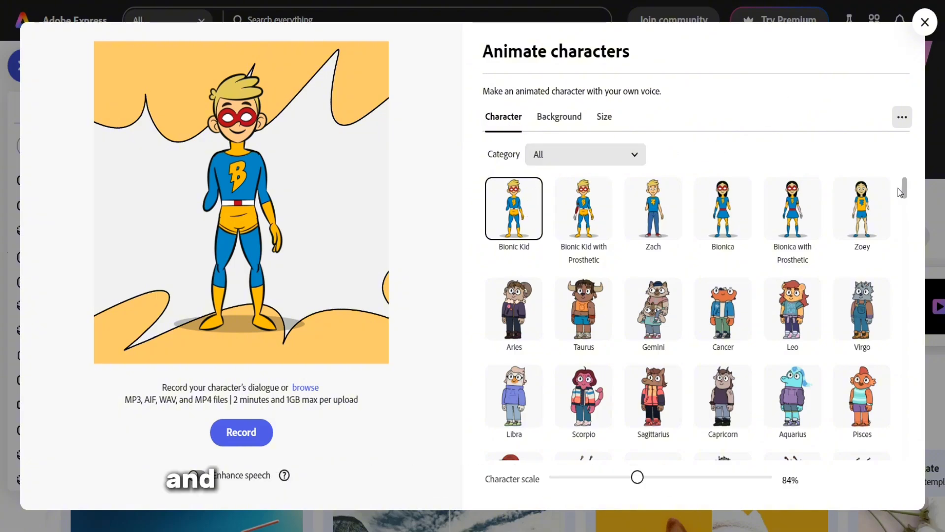
scroll(899, 188, "down", 1)
scroll(899, 191, "down", 3)
scroll(897, 196, "down", 1)
scroll(898, 199, "down", 3)
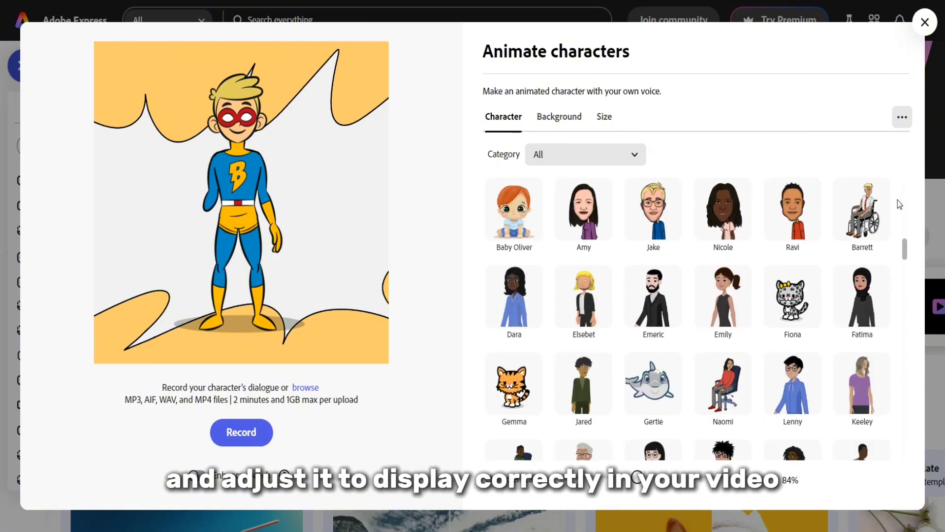
scroll(897, 201, "down", 3)
scroll(897, 200, "down", 3)
scroll(897, 203, "down", 3)
scroll(897, 201, "down", 3)
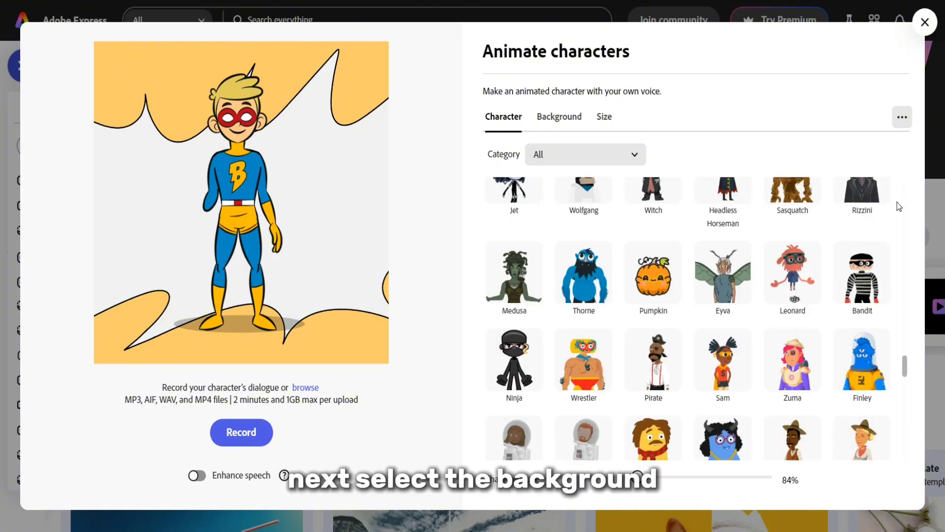
scroll(896, 202, "down", 3)
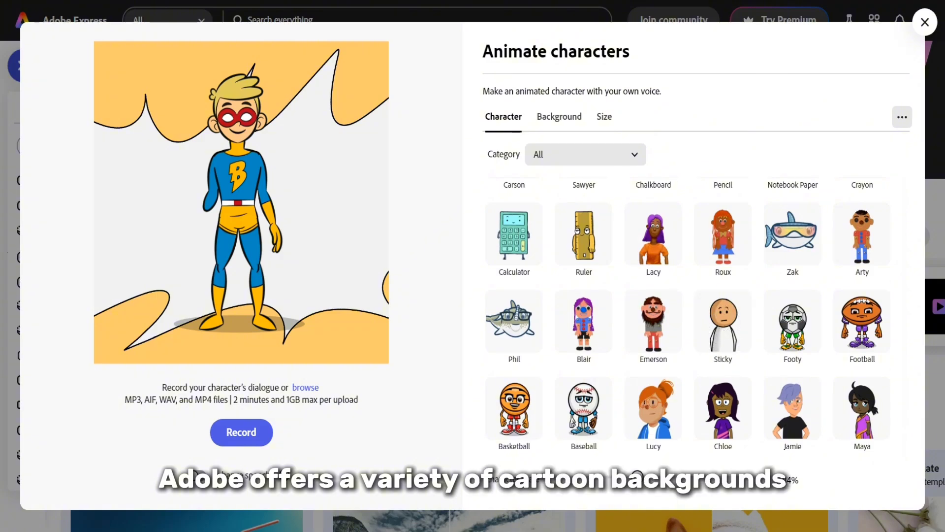
Choose the Sticky stick figure as the animated character.
left_click(722, 320)
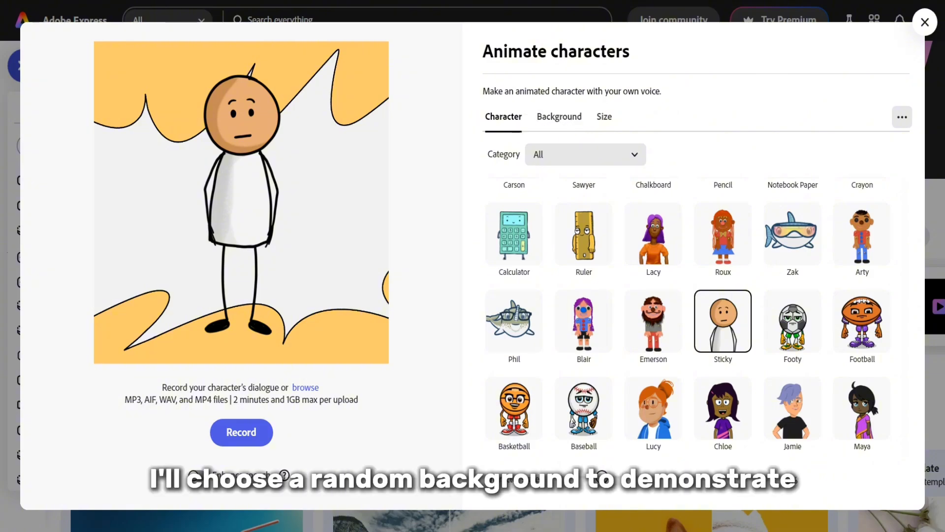
Pick the Classroom scene from the Background library behind Sticky.
left_click(559, 117)
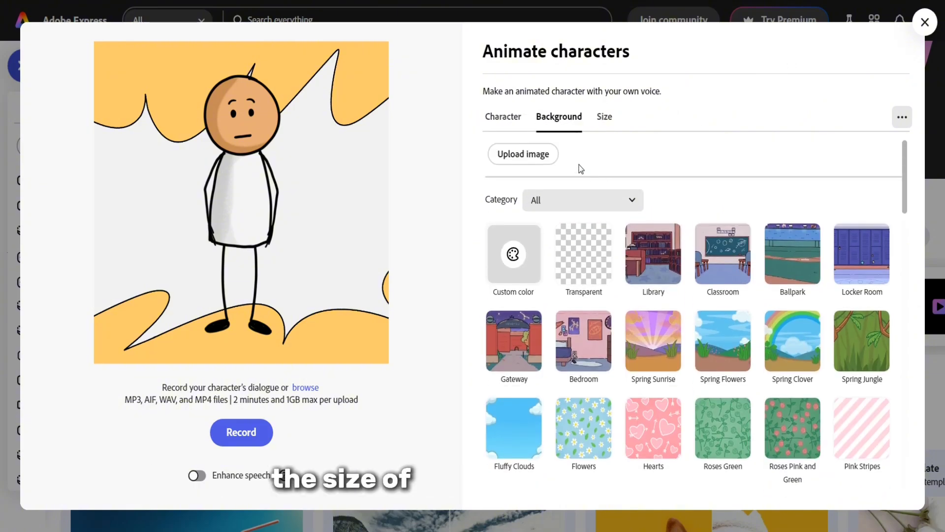
scroll(778, 206, "down", 3)
scroll(753, 240, "up", 3)
scroll(753, 240, "up", 1)
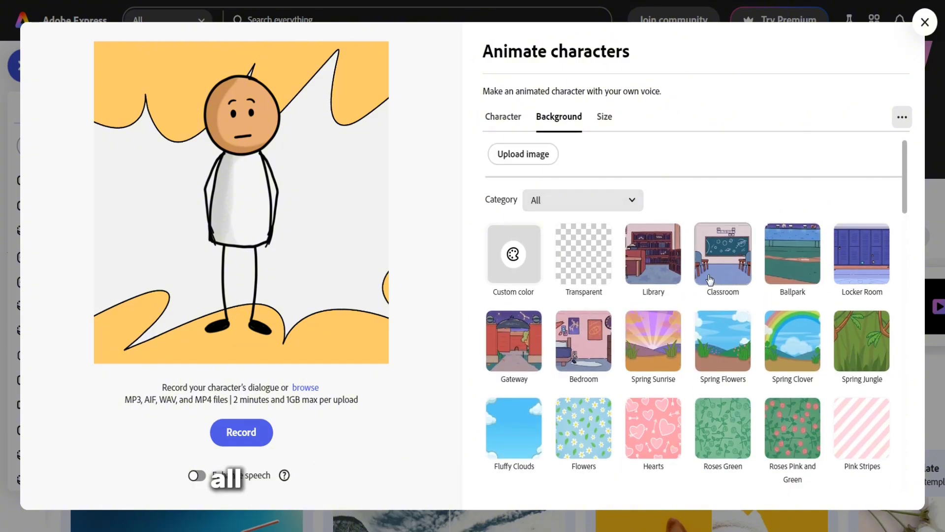
left_click(711, 254)
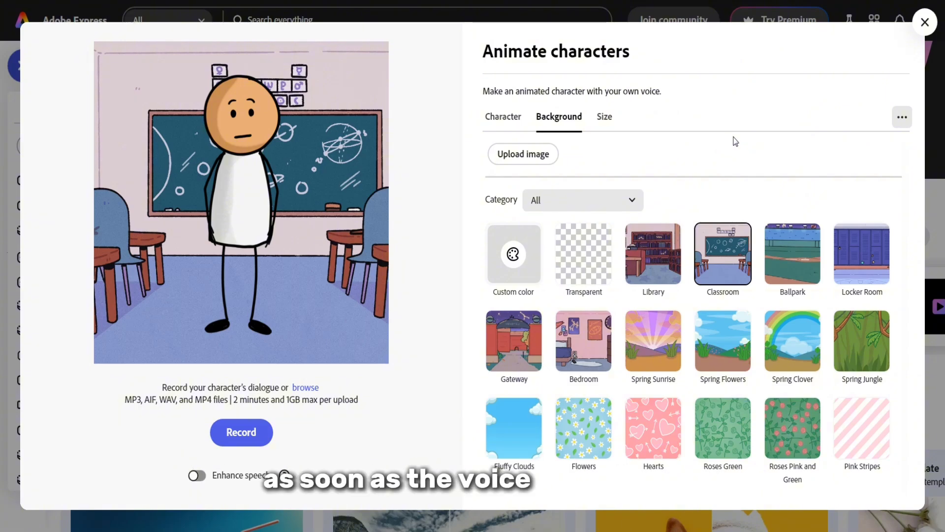
Size the animation with the YouTube Shorts 9:16 aspect ratio preset.
left_click(603, 117)
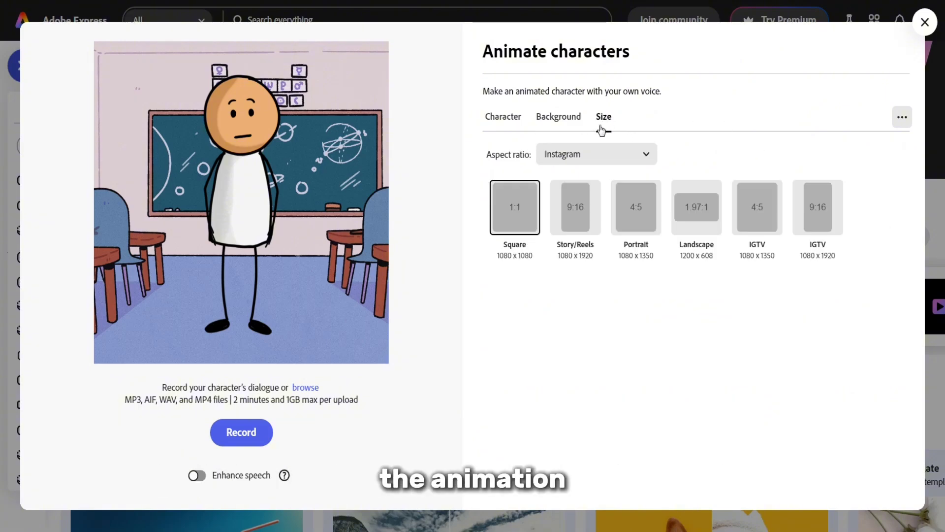
left_click(589, 157)
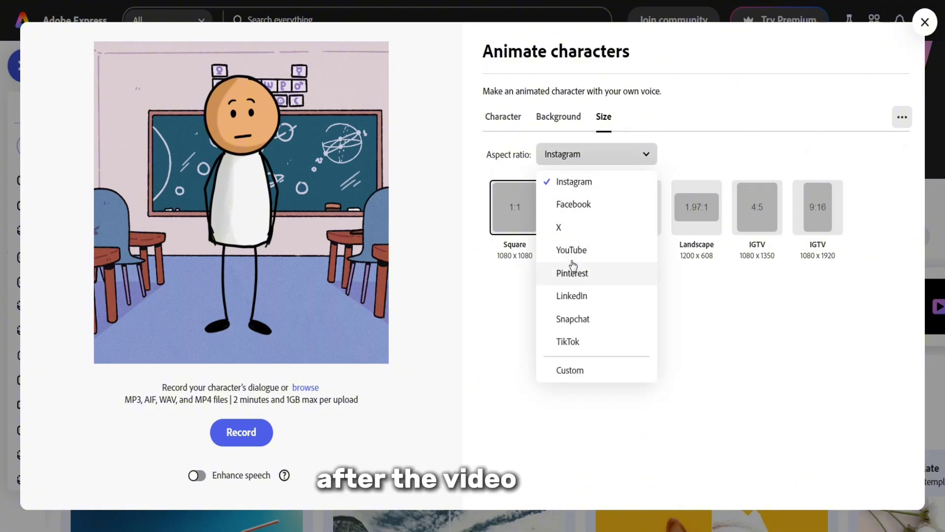
left_click(612, 253)
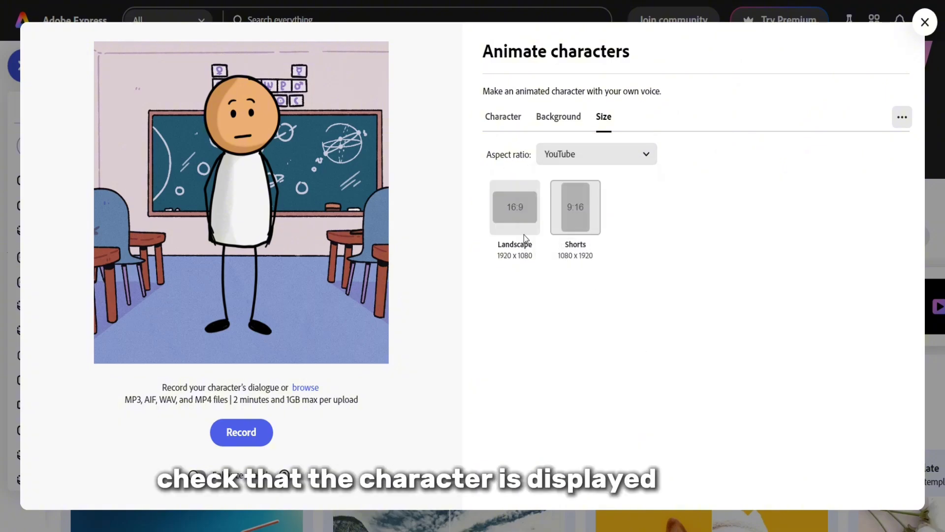
left_click(524, 234)
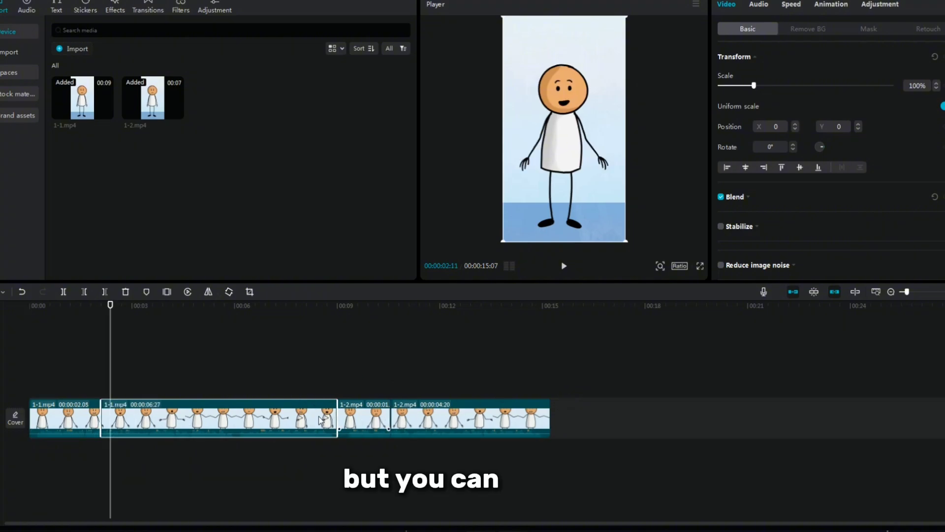
Move clip 1-2.mp4 ahead of 1-1.mp4 on the timeline.
left_click_drag(363, 417, 127, 418)
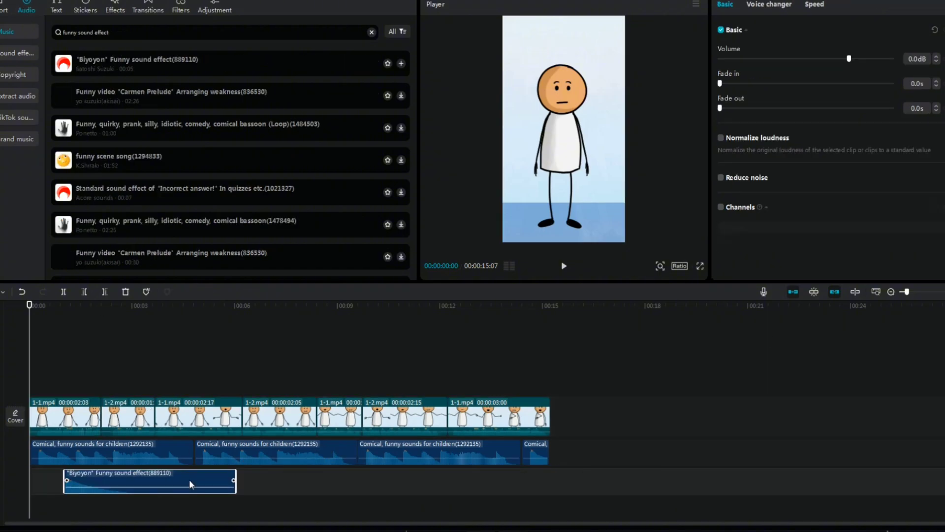
Generate English auto captions from the spoken dialogue.
left_click(57, 10)
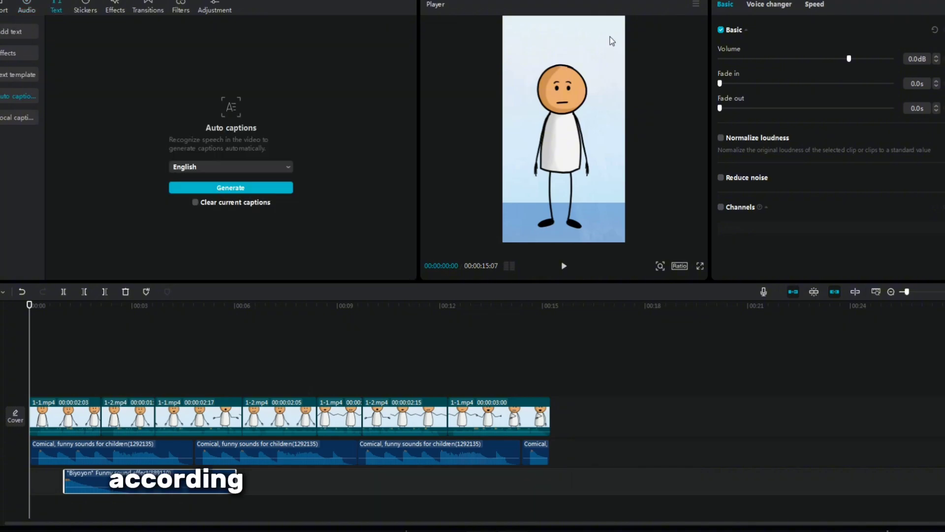
left_click(202, 172)
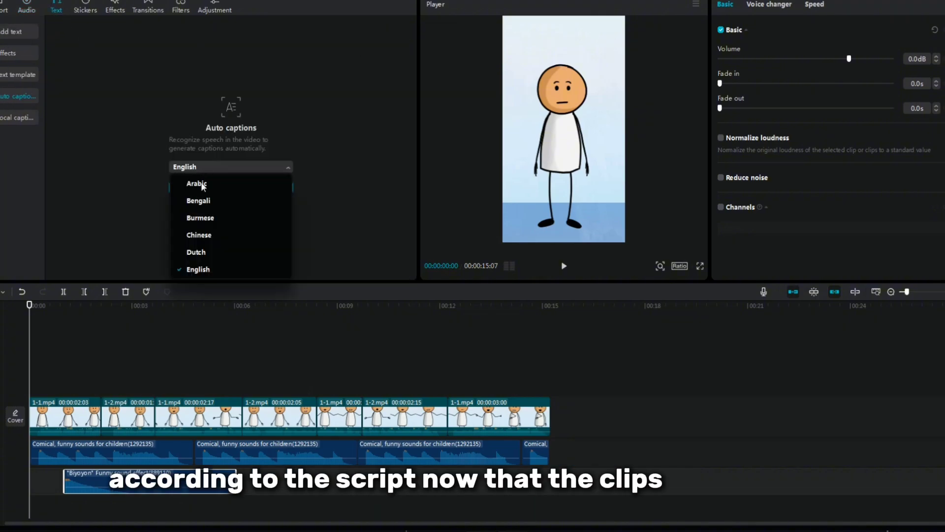
left_click(255, 268)
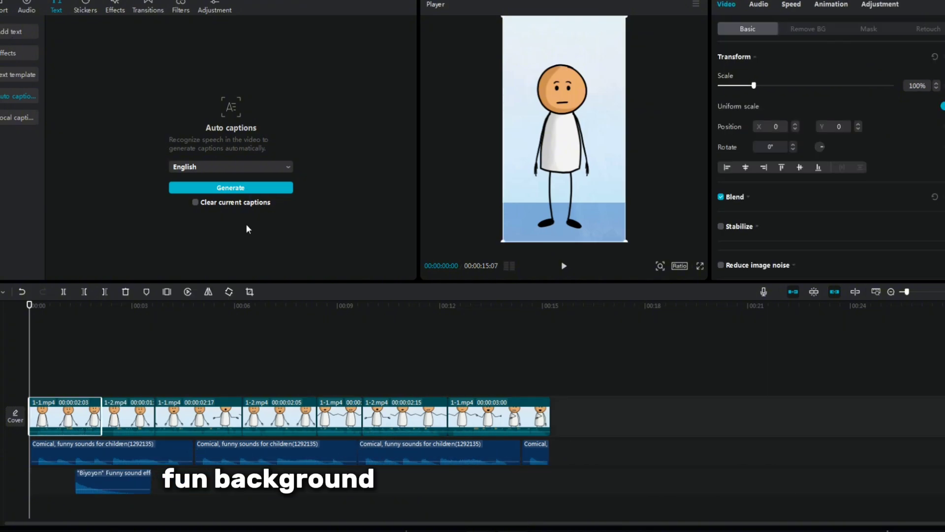
left_click(235, 190)
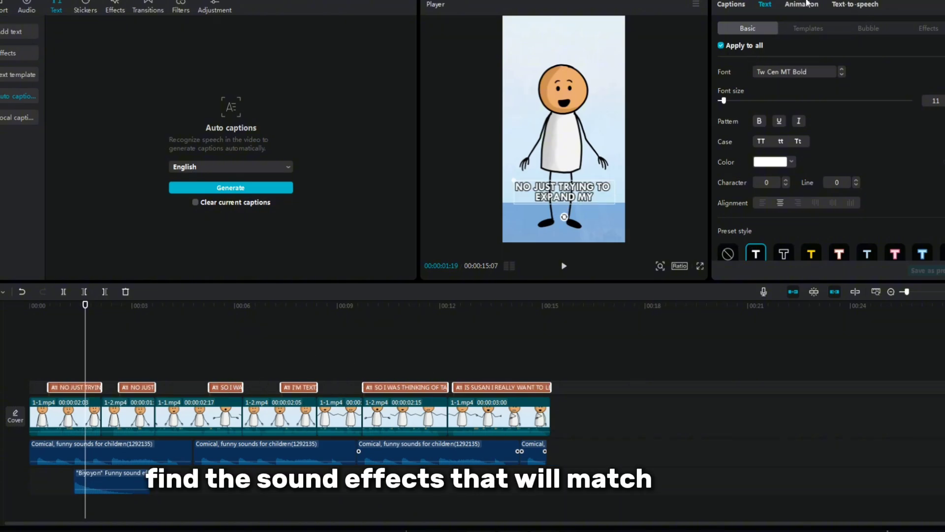
Apply the Bounce Out animation to the captions.
left_click(803, 4)
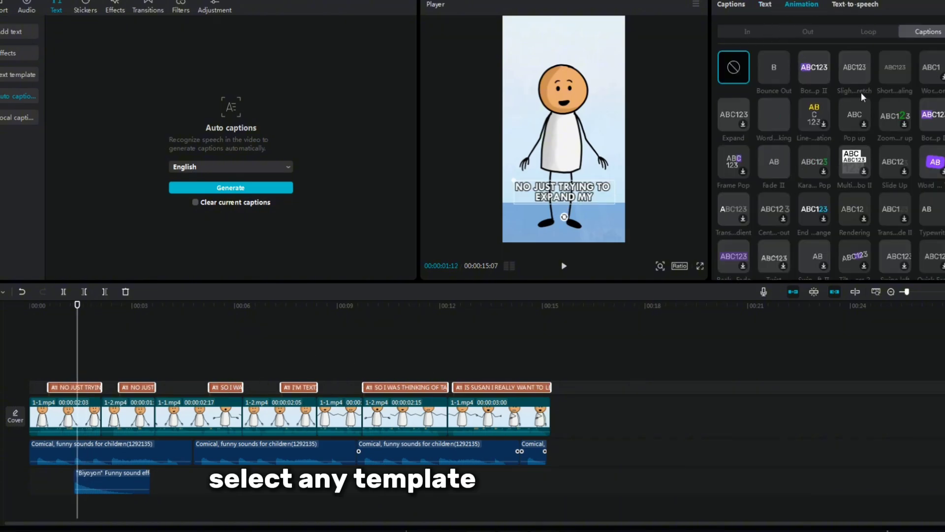
left_click(774, 74)
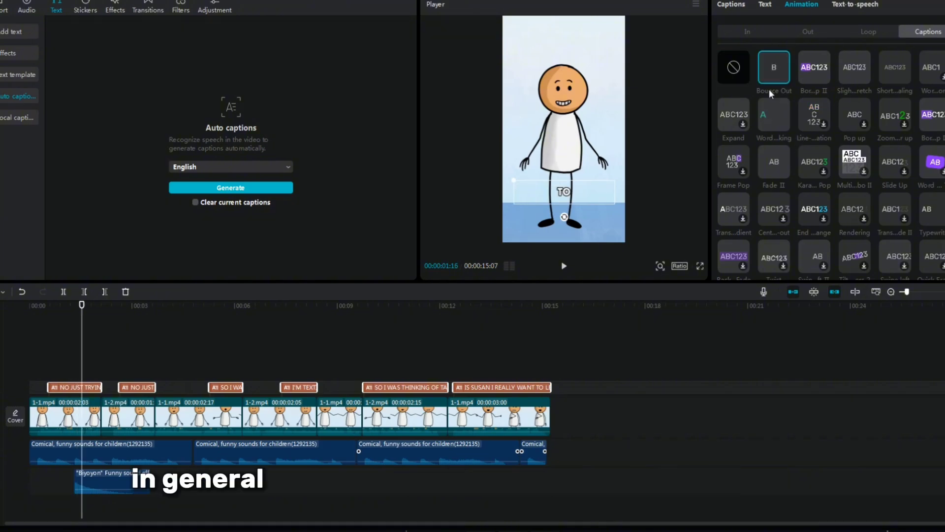
left_click(765, 5)
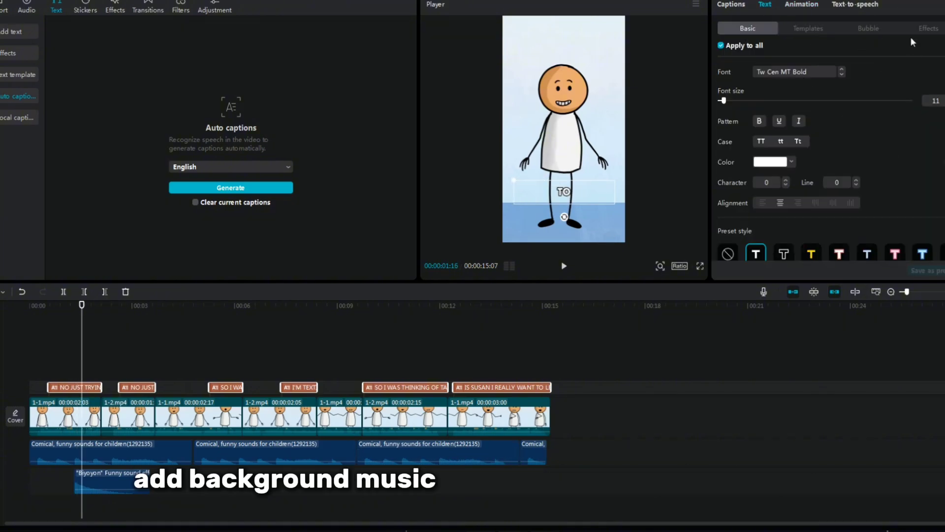
Bring up the Export dialog (Ctrl+E) showing 1080P, H.264 and MP4 settings.
key("ctrl+e")
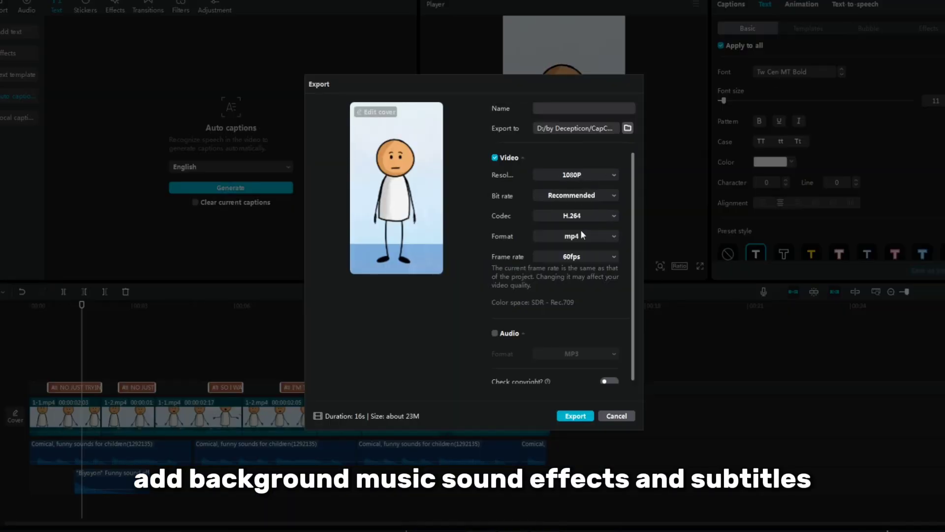